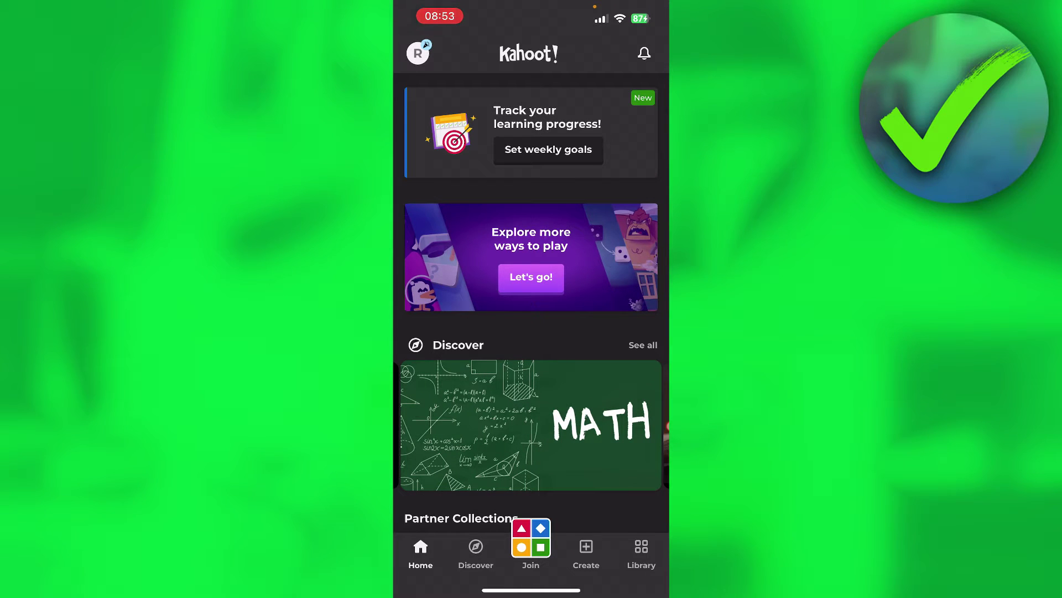
Step: Open the Draft sports kahoot from the Library's Recent list in the editor
left_click(641, 553)
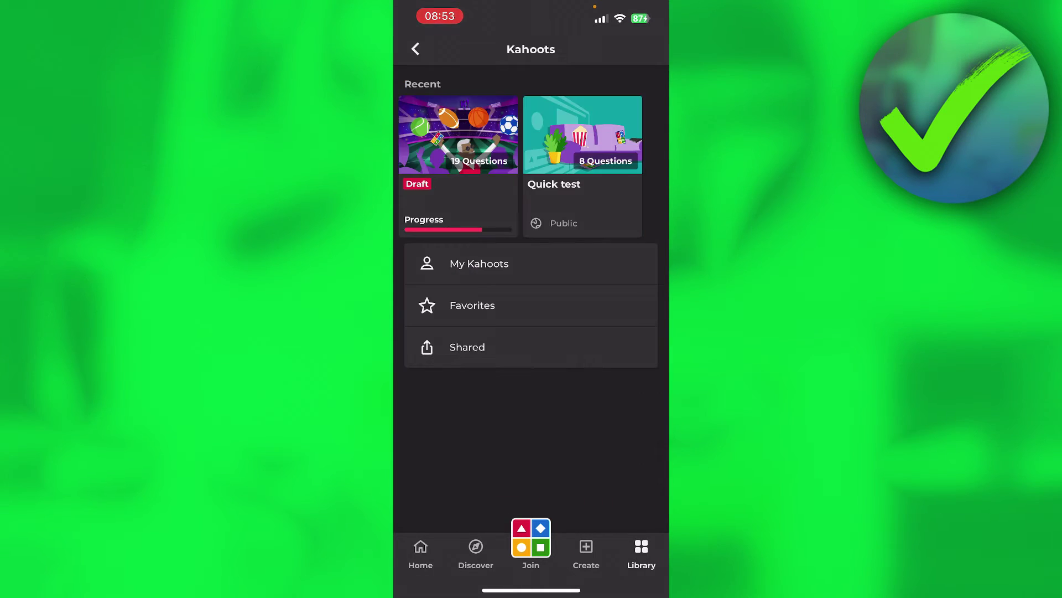
left_click(415, 48)
left_click(468, 98)
left_click(459, 137)
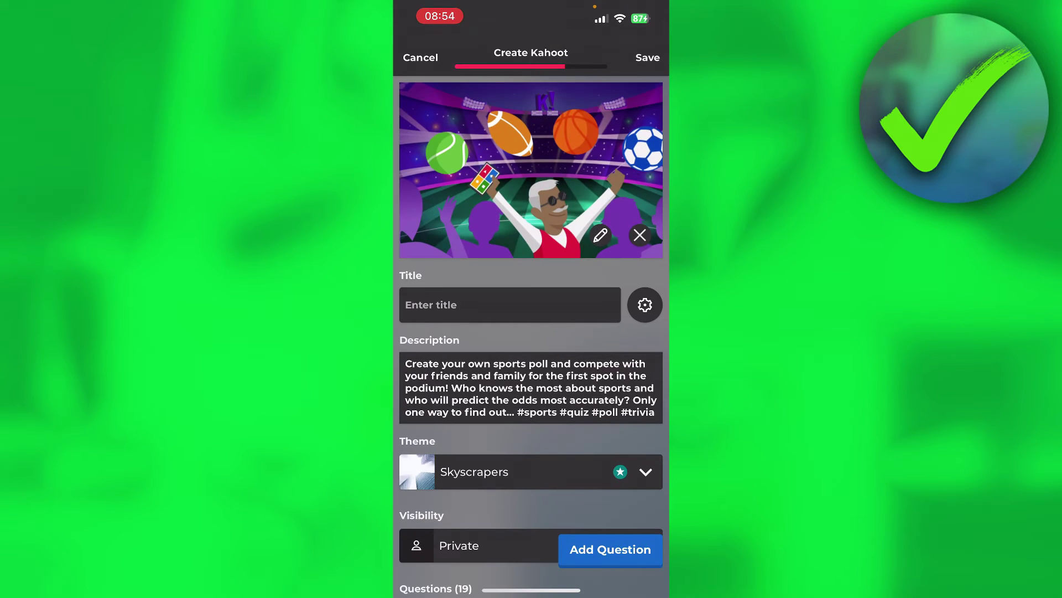
Step: Attempt saving twice, dismissing the Kahoot Checklist in between
left_click(648, 57)
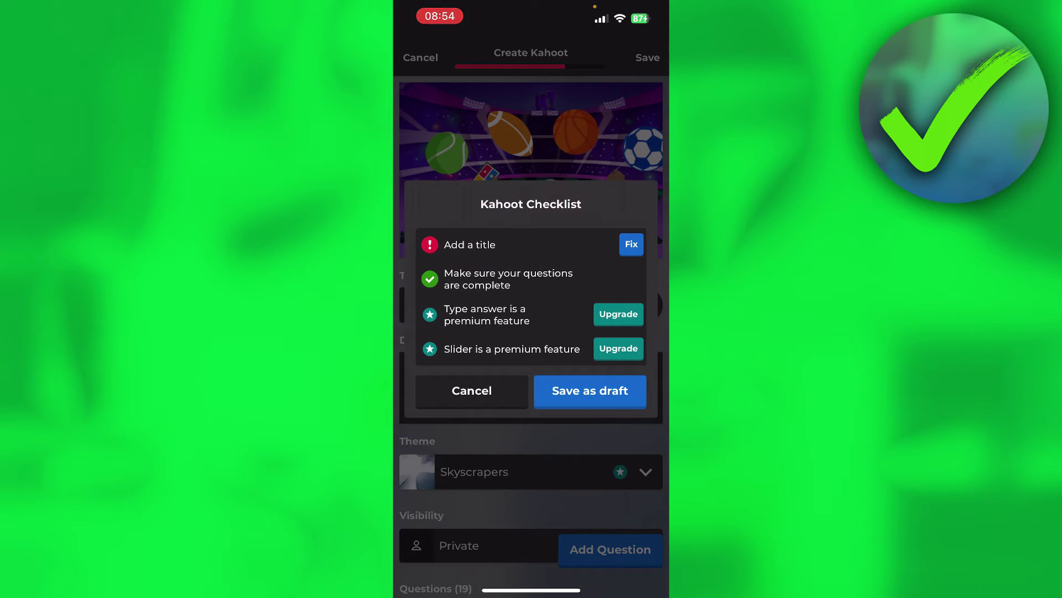
left_click(471, 390)
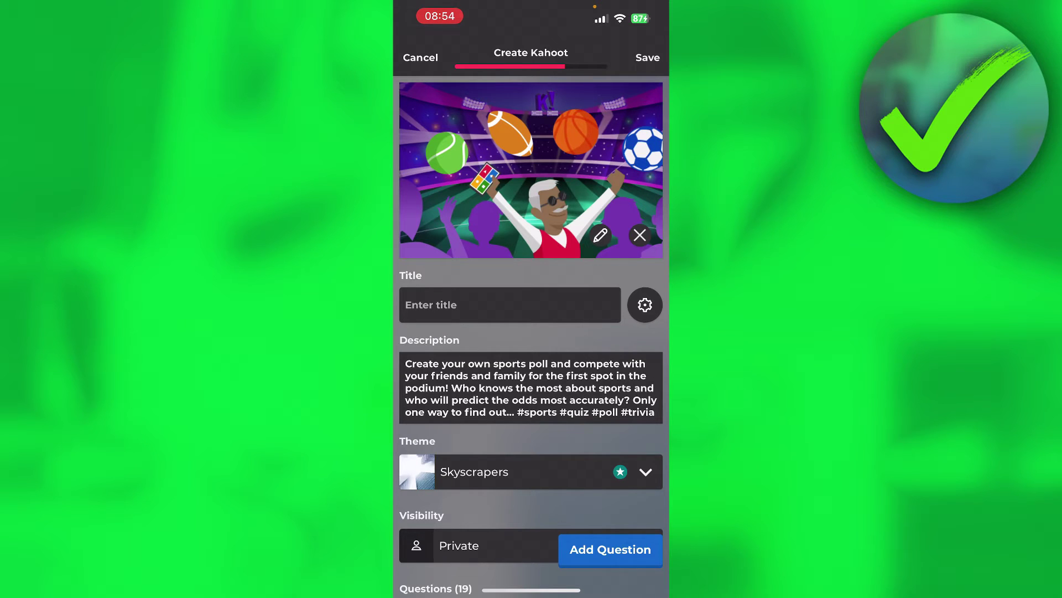
left_click(647, 57)
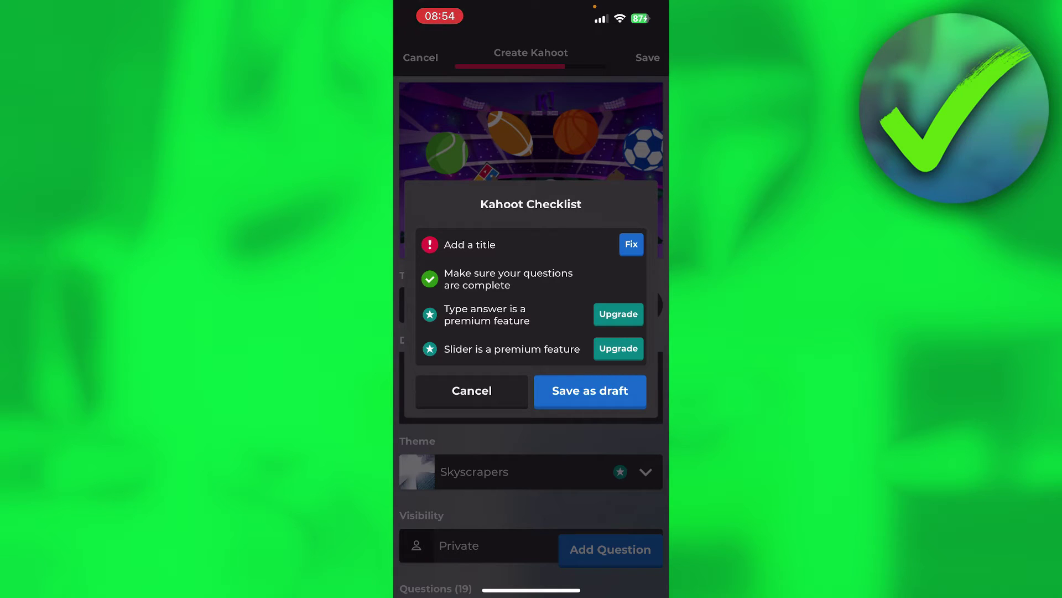
Step: Dismiss the checklist and open the Themes sheet from the Skyscrapers theme row
left_click(471, 391)
scroll(531, 333, "down", 3)
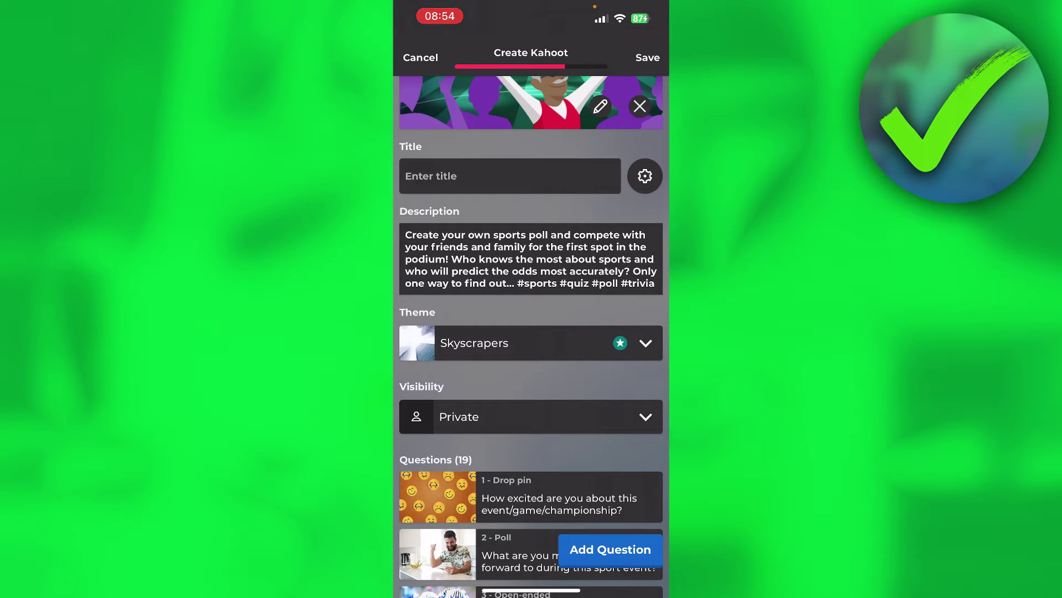
left_click(531, 342)
scroll(532, 374, "down", 3)
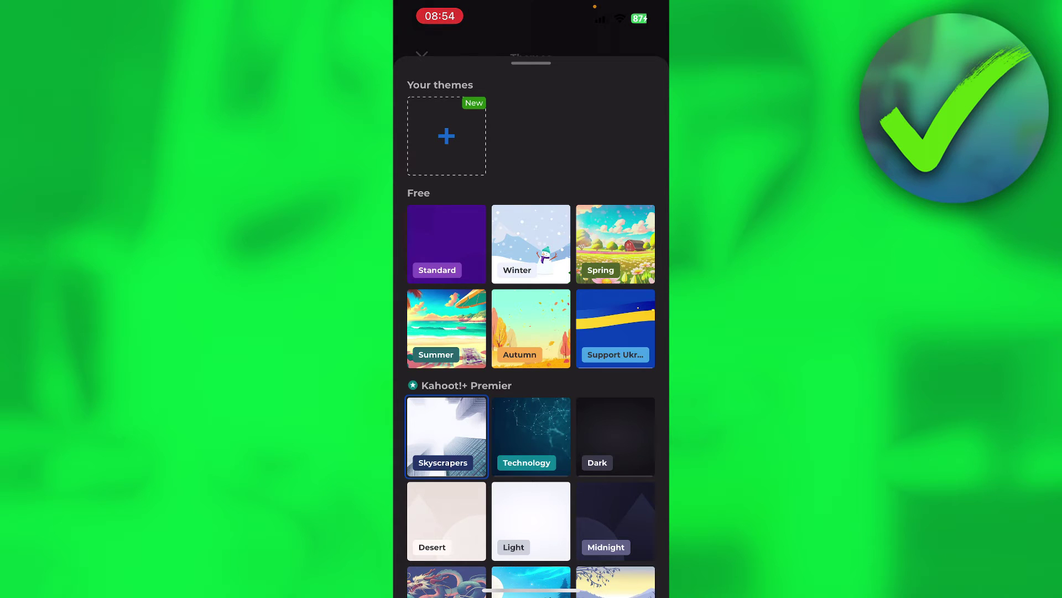
scroll(532, 373, "down", 3)
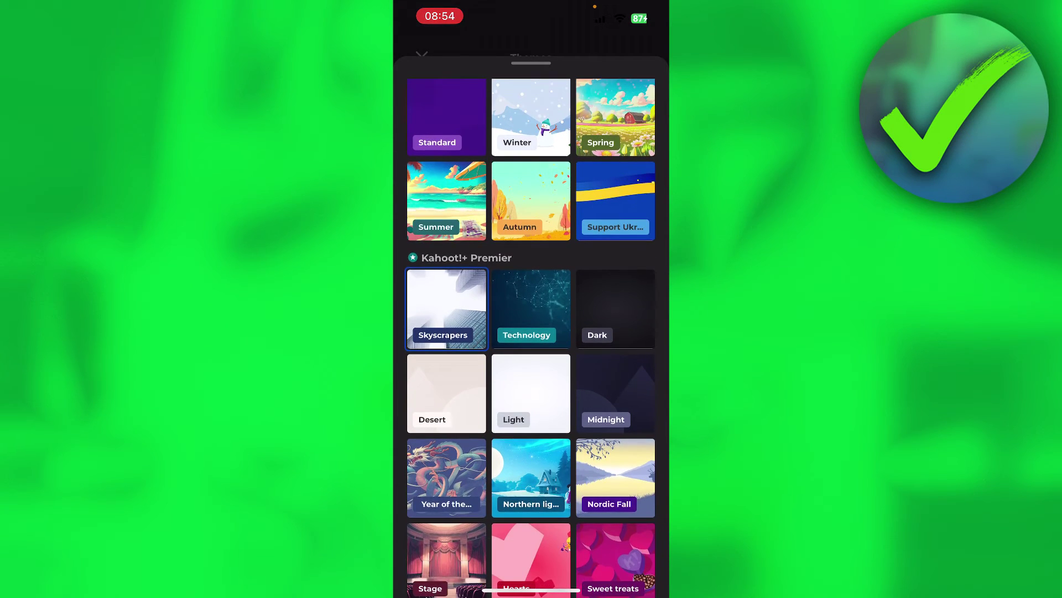
scroll(531, 374, "down", 5)
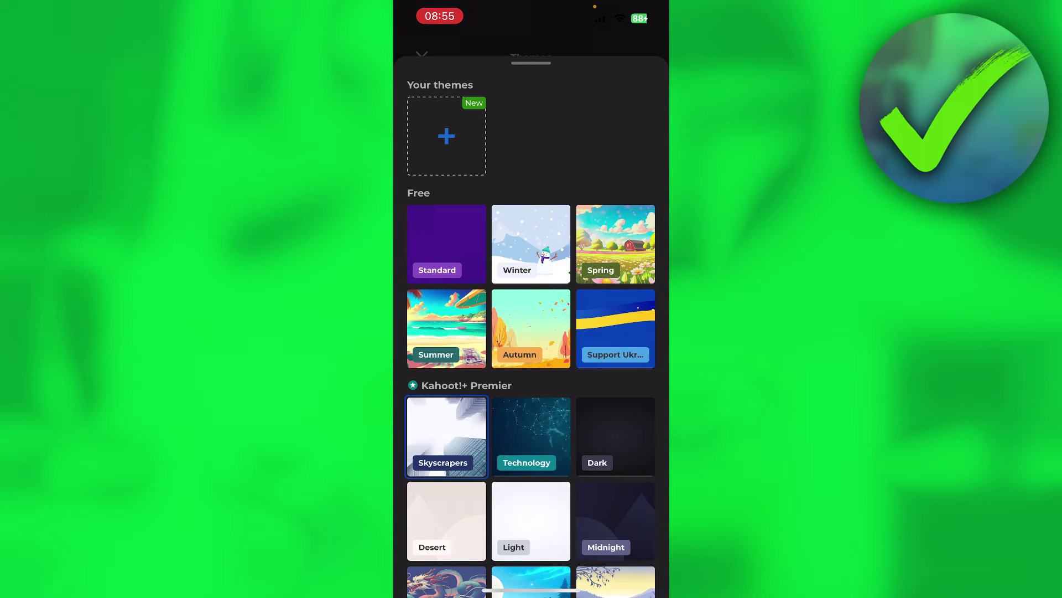
scroll(532, 332, "down", 3)
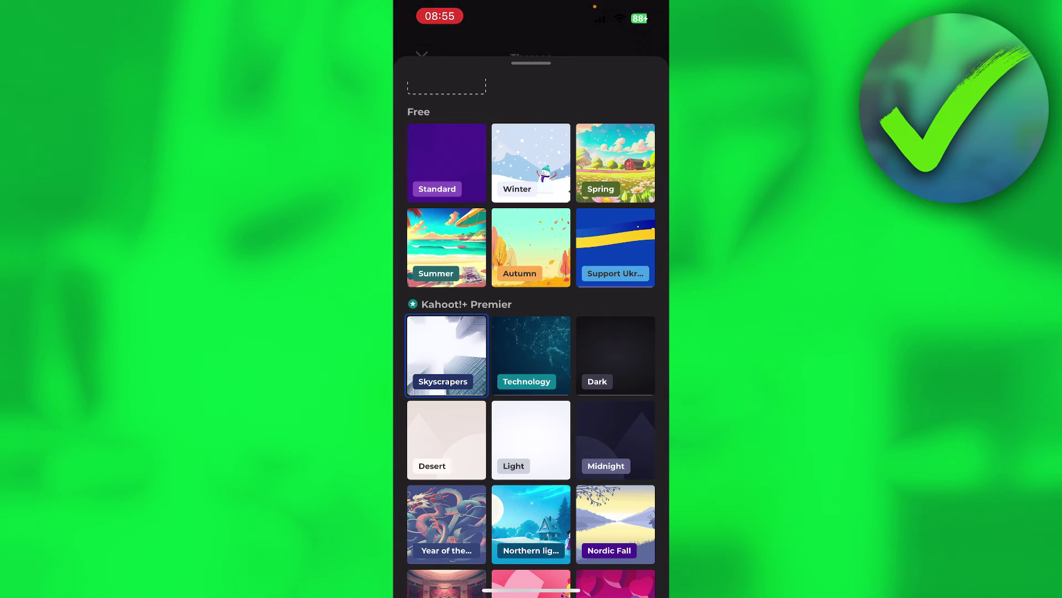
Step: Apply the free Standard theme to the draft
left_click(447, 162)
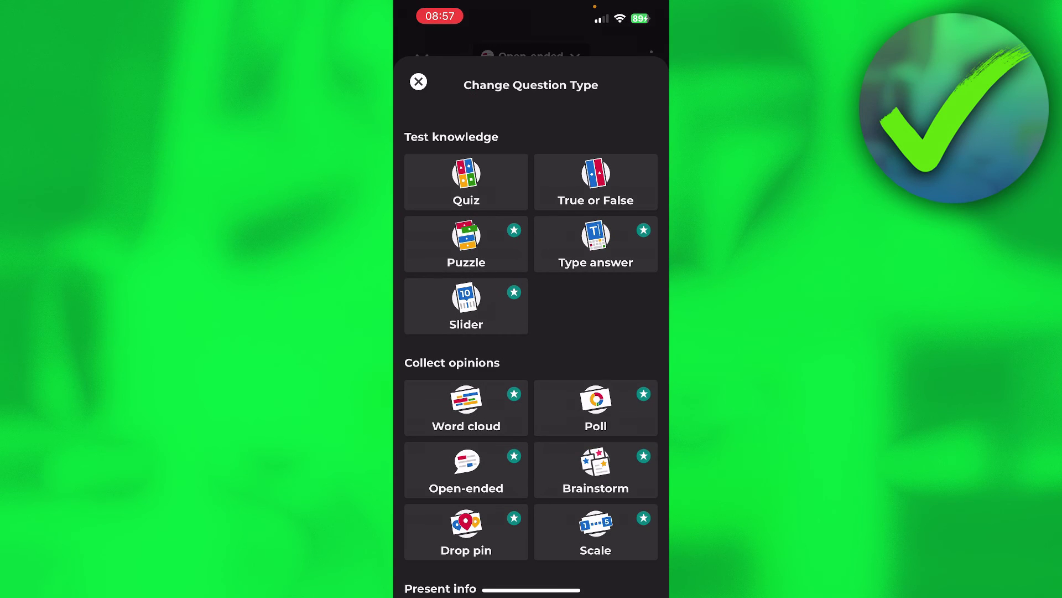
scroll(532, 373, "down", 3)
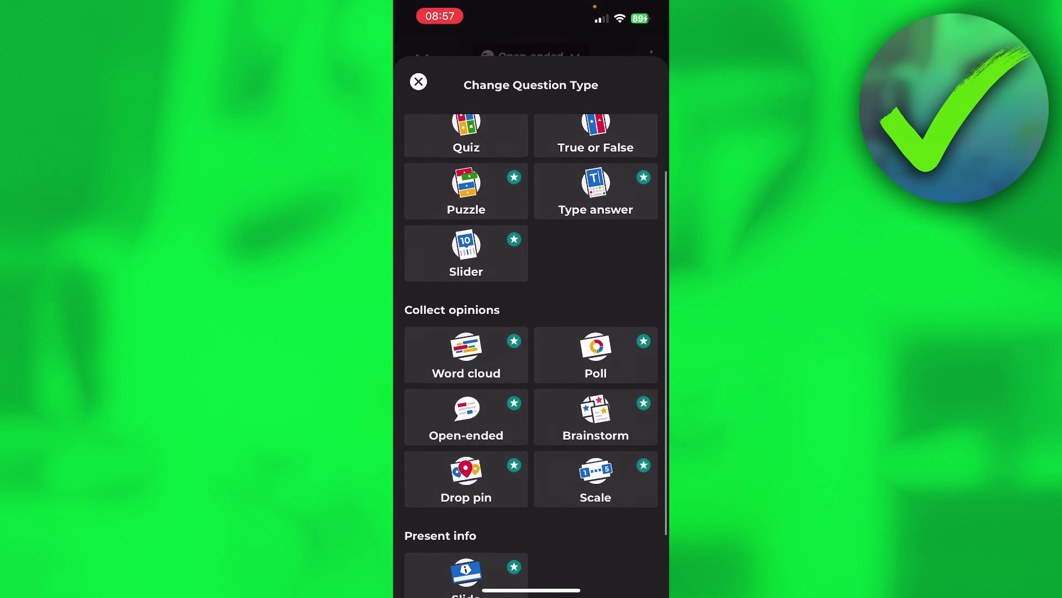
scroll(531, 332, "up", 3)
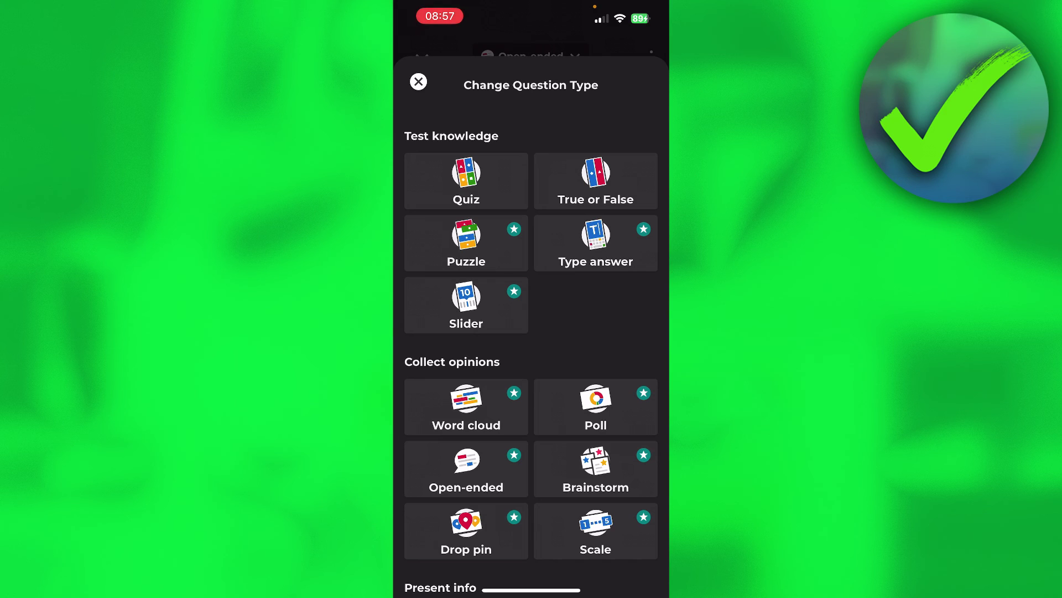
Step: Convert question 12 to Quiz, then retry saving and dismiss the checklist
left_click(466, 180)
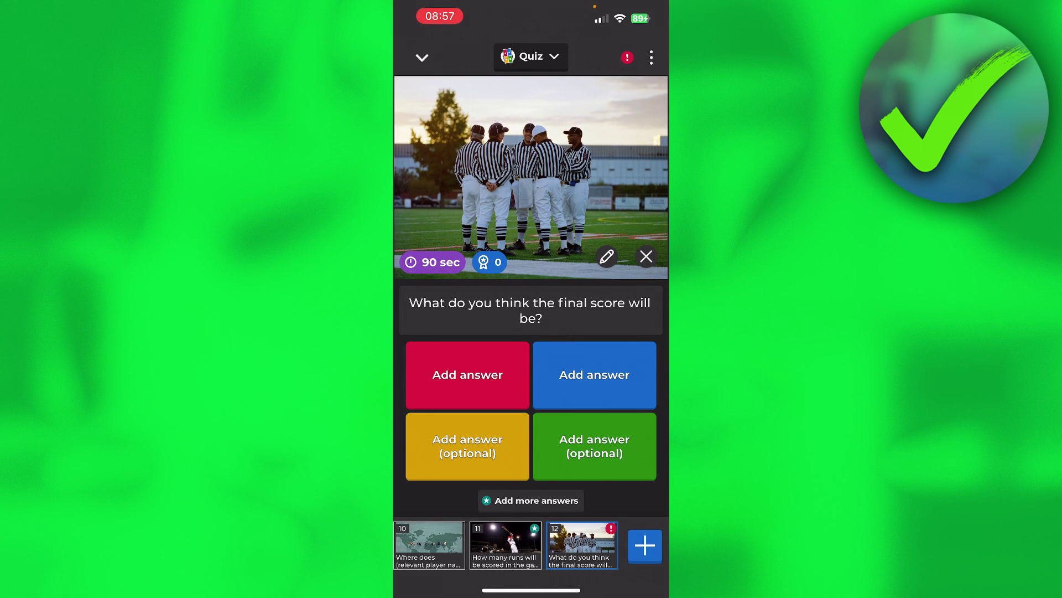
left_click(421, 57)
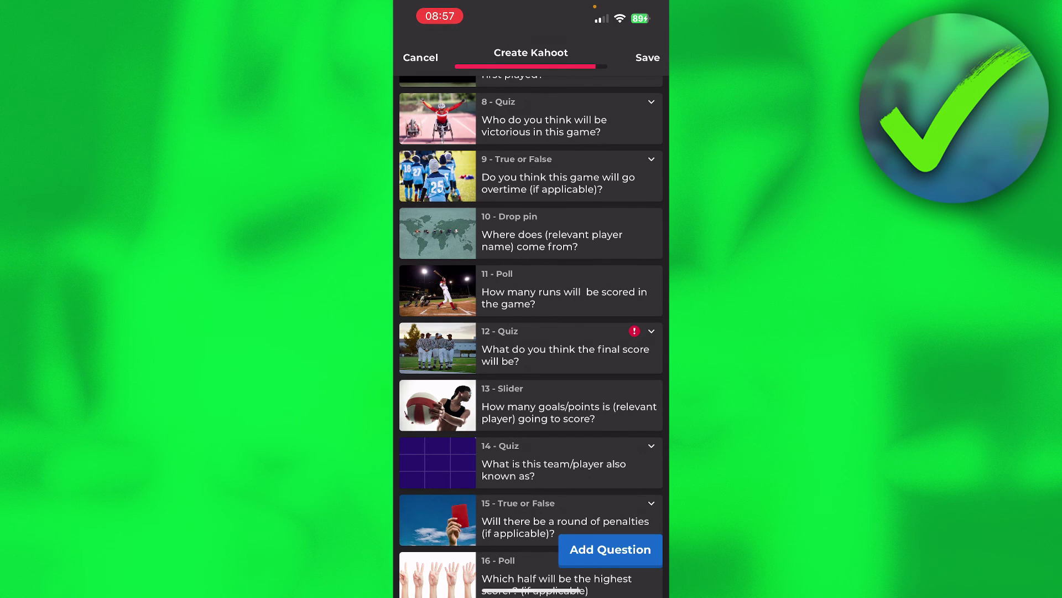
left_click(648, 57)
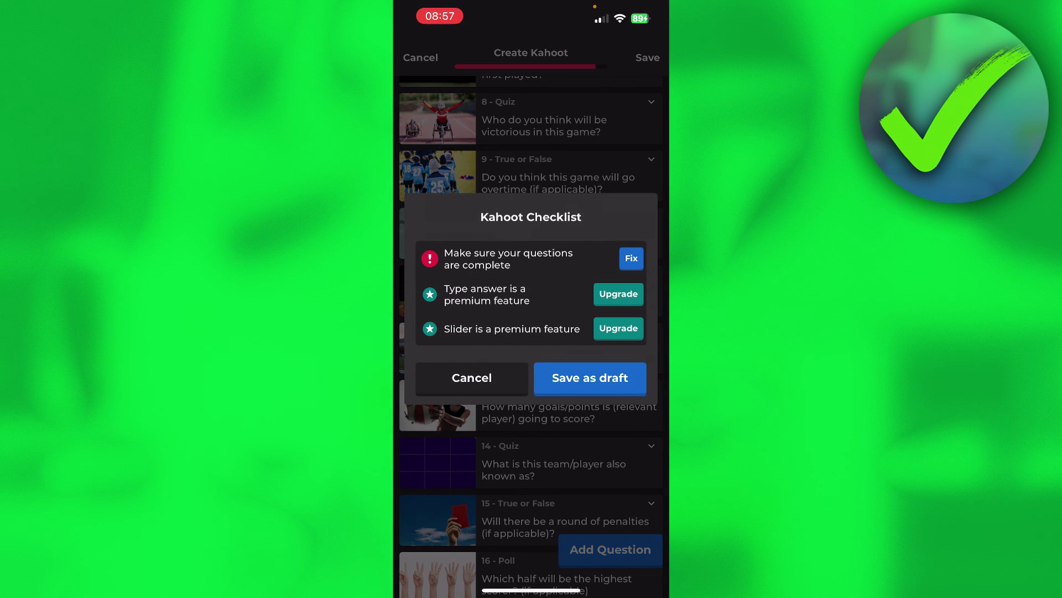
left_click(472, 378)
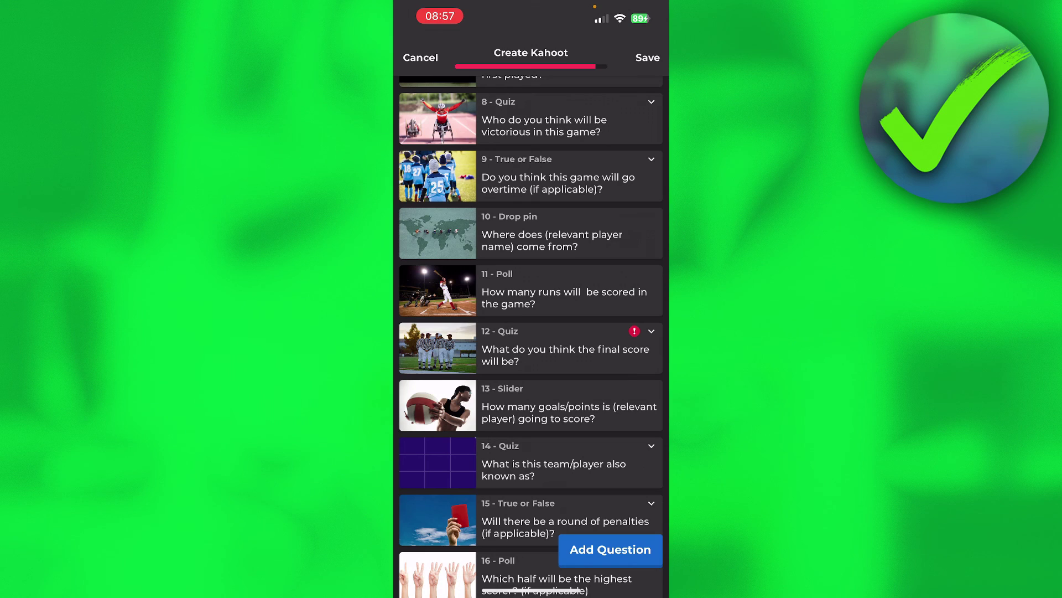